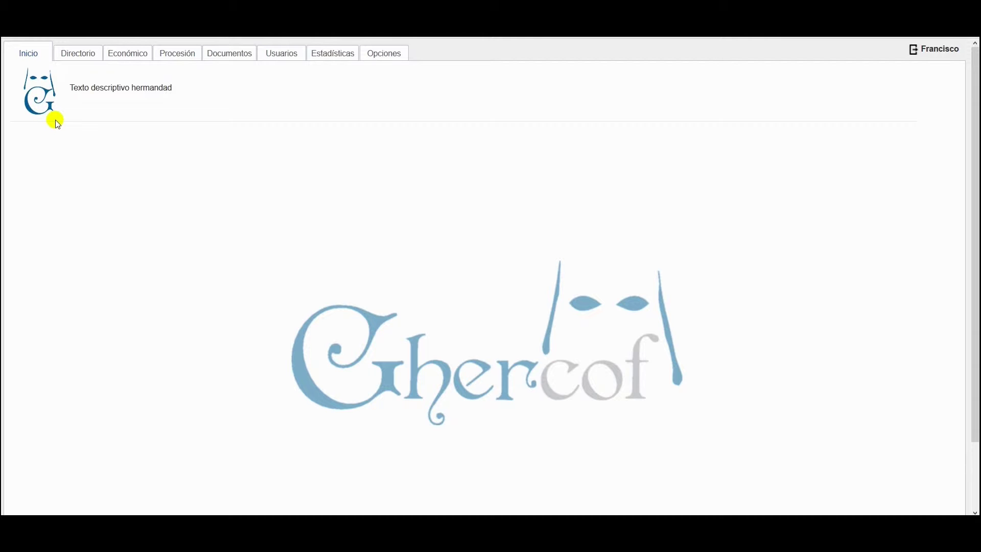
# - Create a new document template named "Etiquetas nombre y domicilio" with the identifier Estándar hermano
pyautogui.click(227, 57)
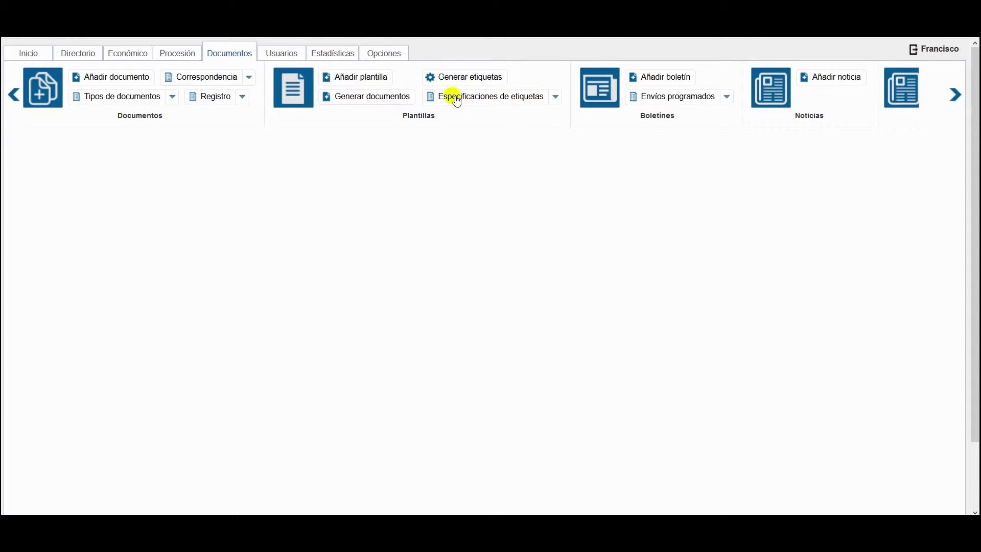
pyautogui.click(346, 82)
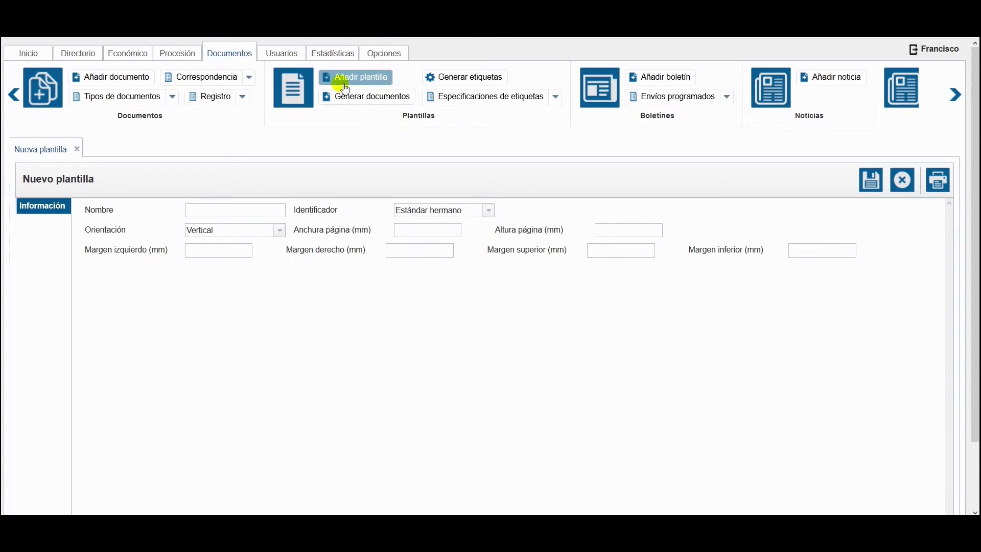
pyautogui.click(204, 214)
pyautogui.write('Etiquetas nombre y')
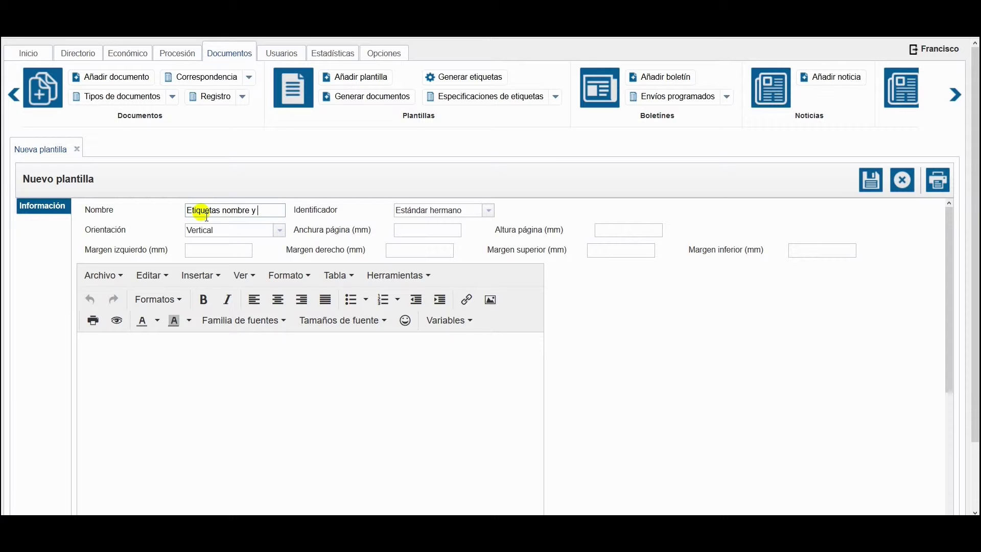
pyautogui.write(' domicilio')
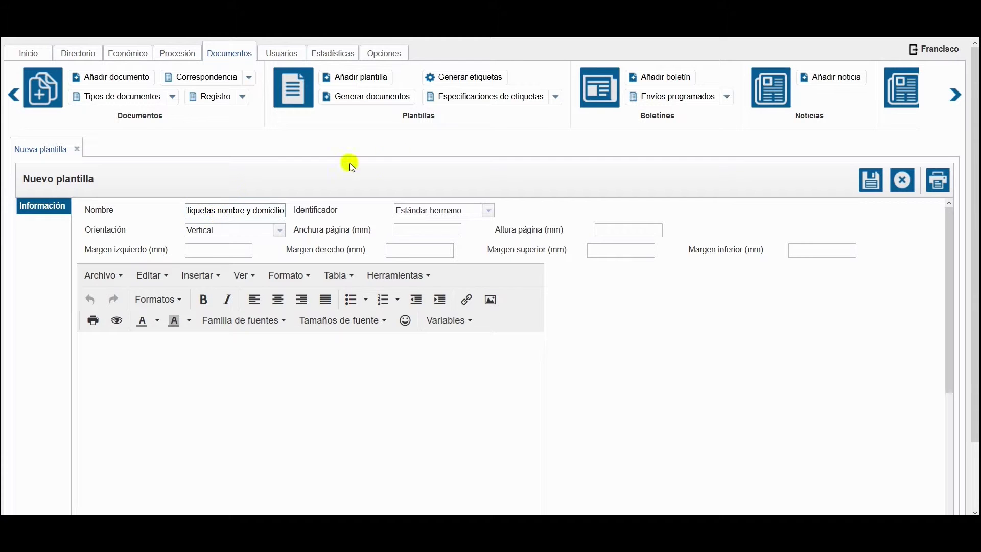
pyautogui.click(467, 210)
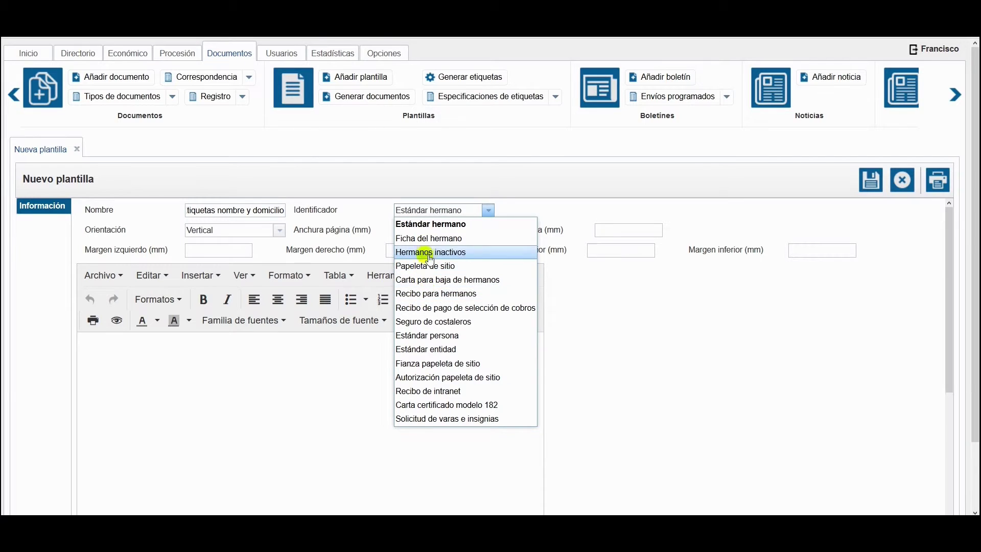
pyautogui.click(452, 228)
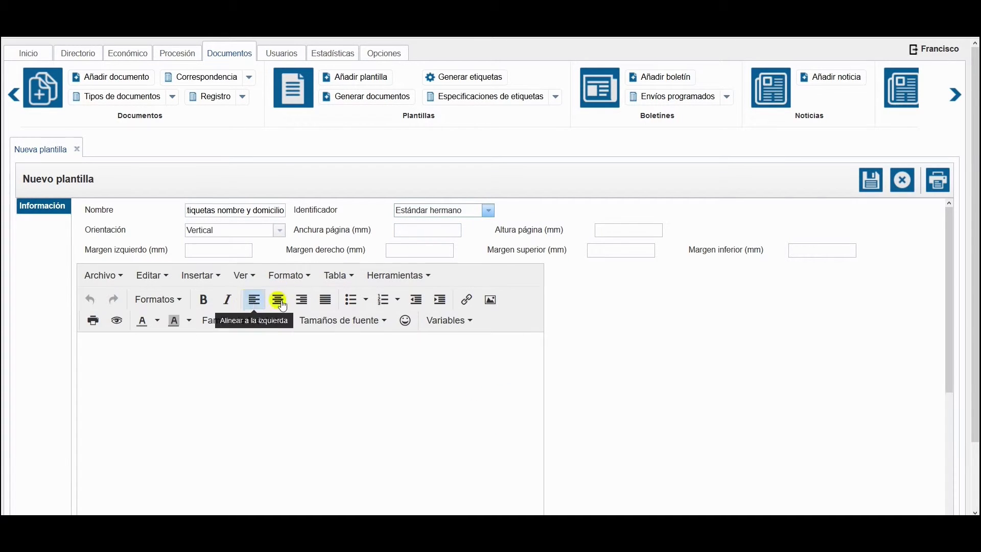
# - Write the lines "Nombre:", "Apellidos:" and "Domicilio:" in the body of the template
pyautogui.click(452, 321)
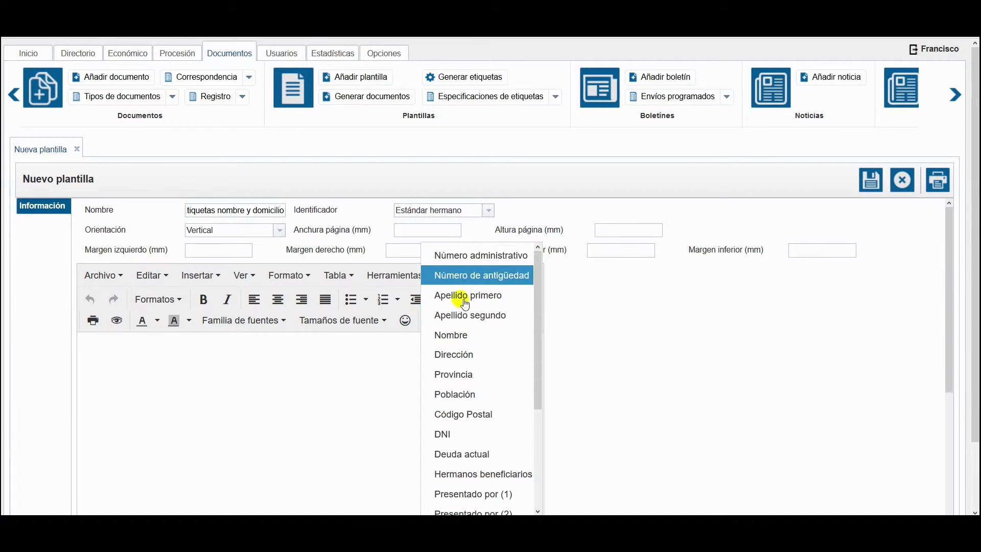
pyautogui.scroll(-5, 438, 383)
pyautogui.scroll(5, 452, 411)
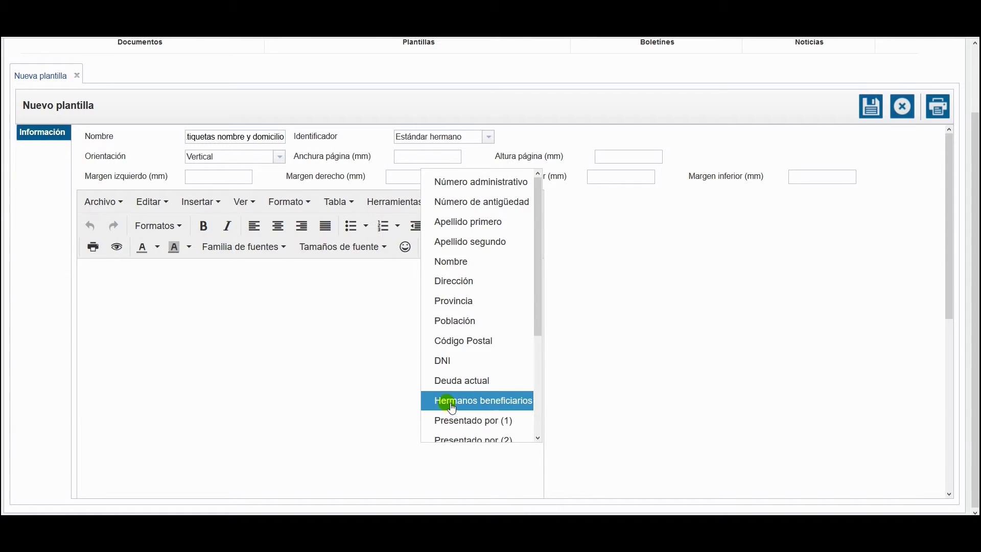
pyautogui.click(124, 370)
pyautogui.click(137, 366)
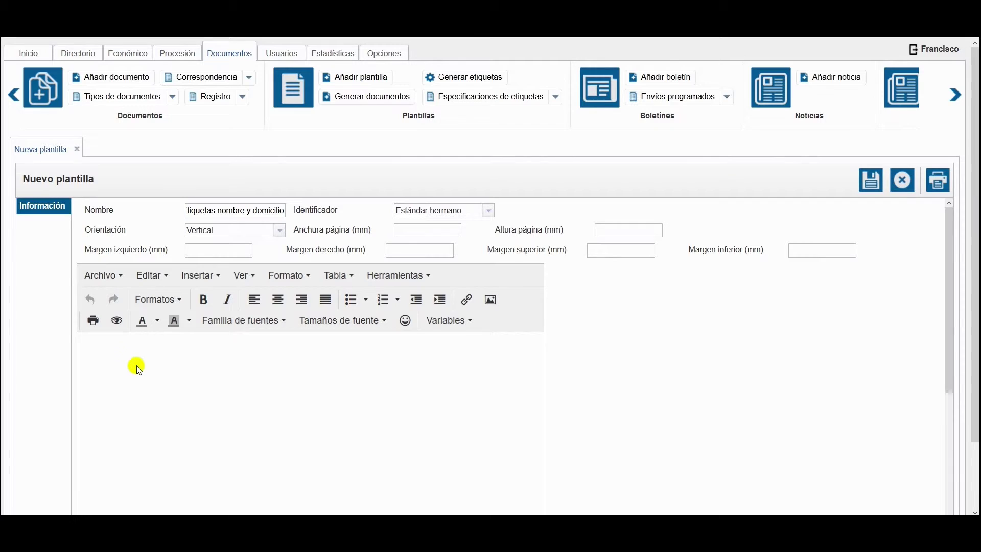
pyautogui.write('Nombre: ')
pyautogui.write('Apellidos:')
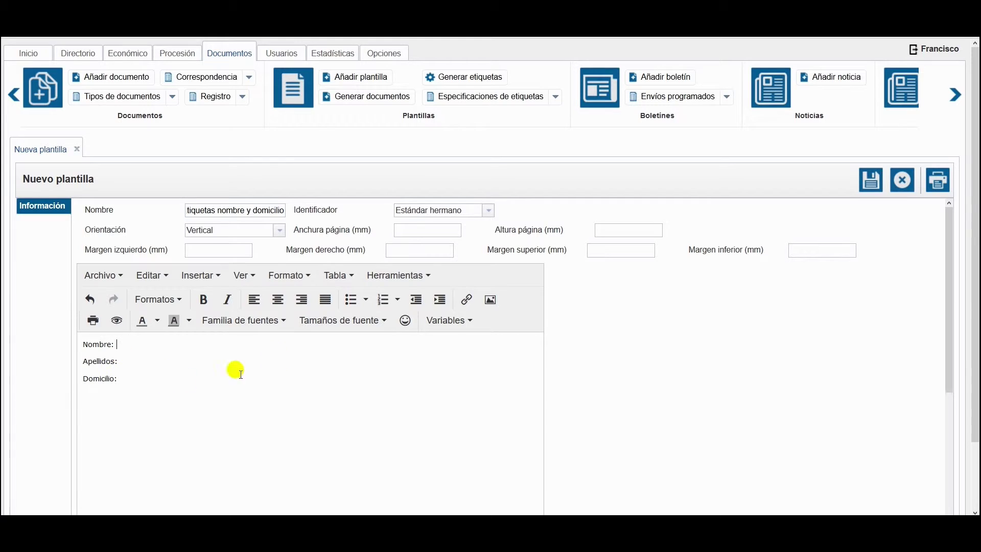
# - Insert the Nombre variable after "Nombre:" and the Apellido primero and Apellido segundo variables after "Apellidos:"
pyautogui.click(463, 321)
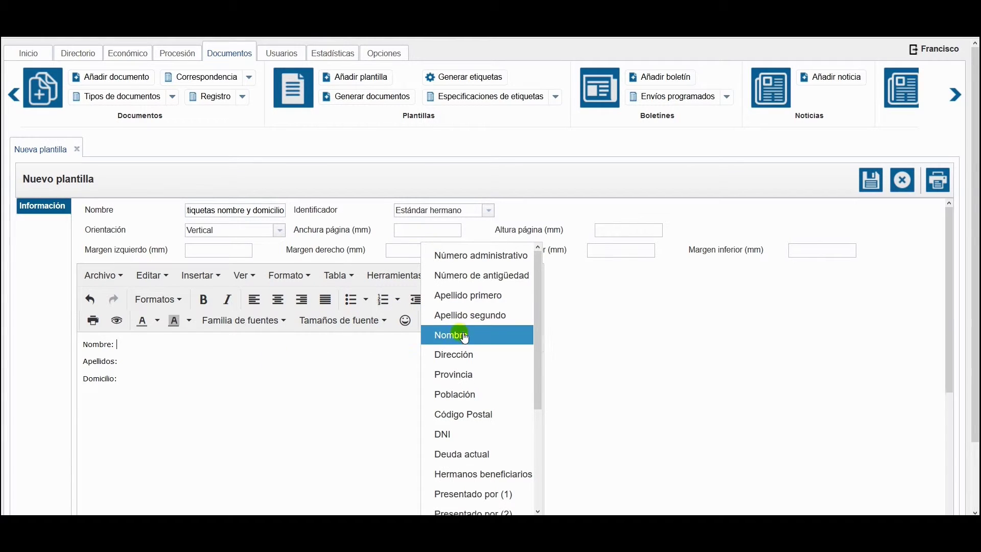
pyautogui.click(457, 333)
pyautogui.click(349, 359)
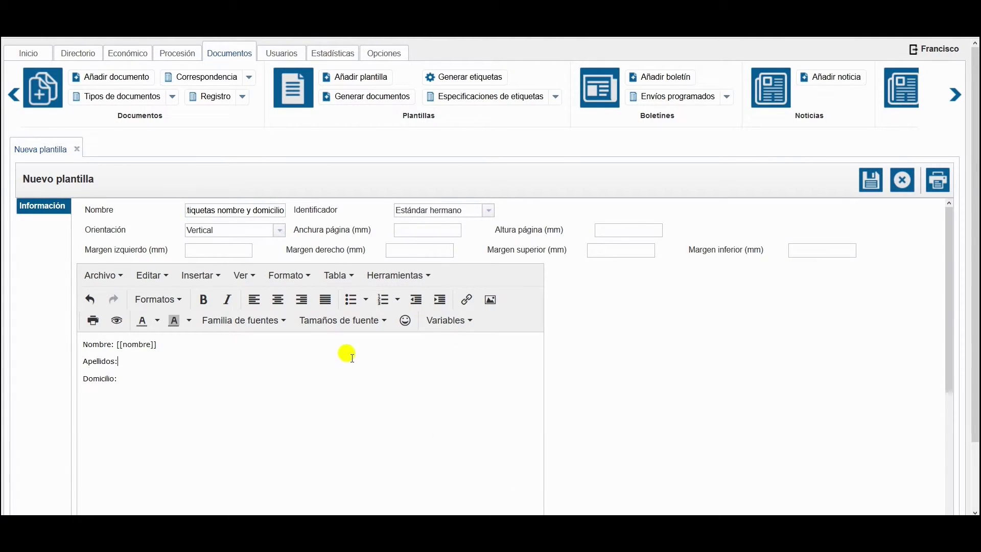
pyautogui.click(449, 321)
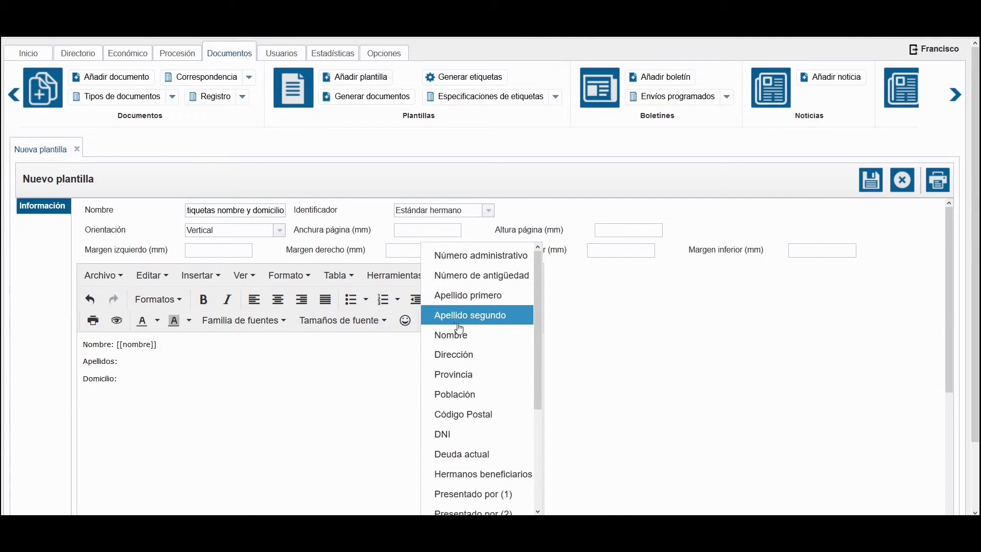
pyautogui.click(465, 294)
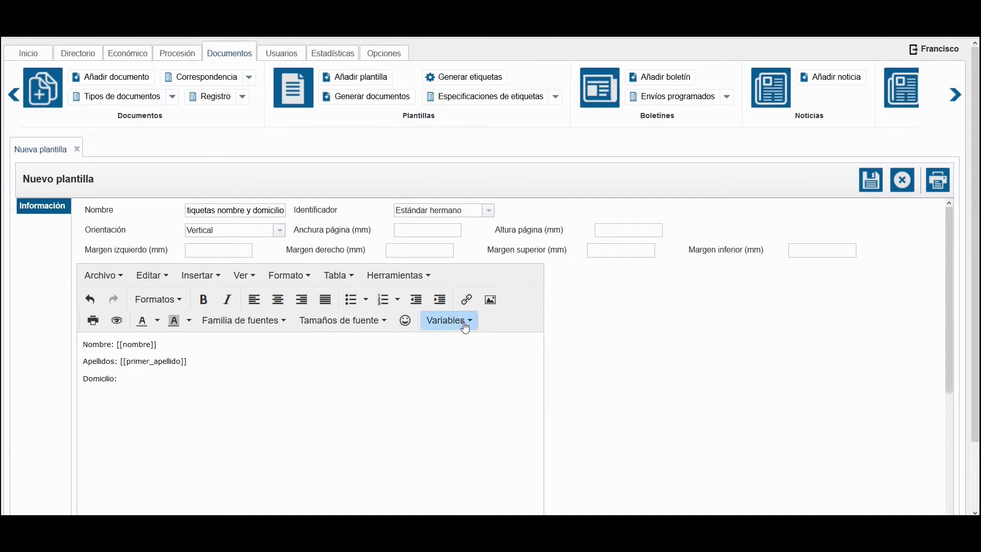
pyautogui.click(464, 322)
pyautogui.click(469, 317)
# - Insert the Dirección, Población and Provincia variables, separated by spaces, after "Domicilio:"
pyautogui.click(456, 321)
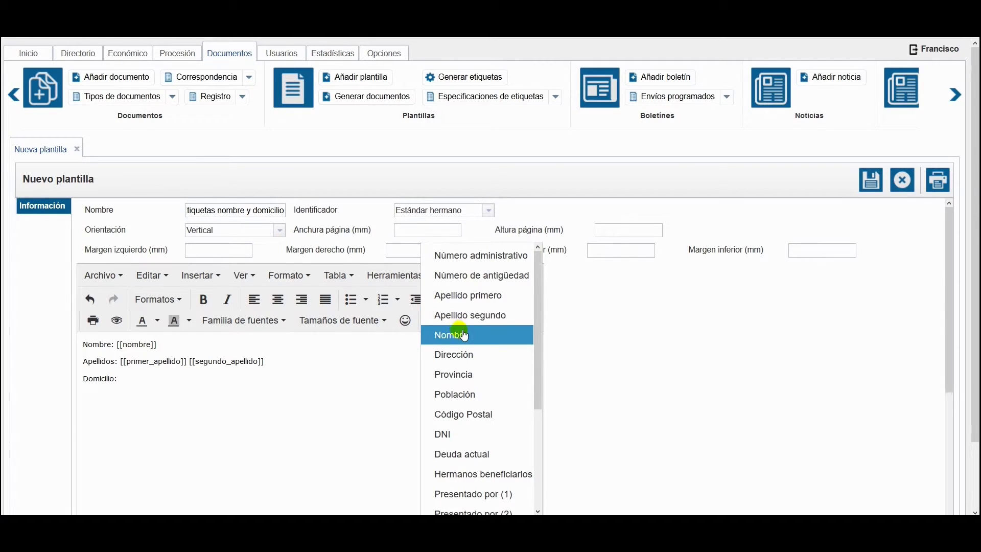
pyautogui.click(469, 355)
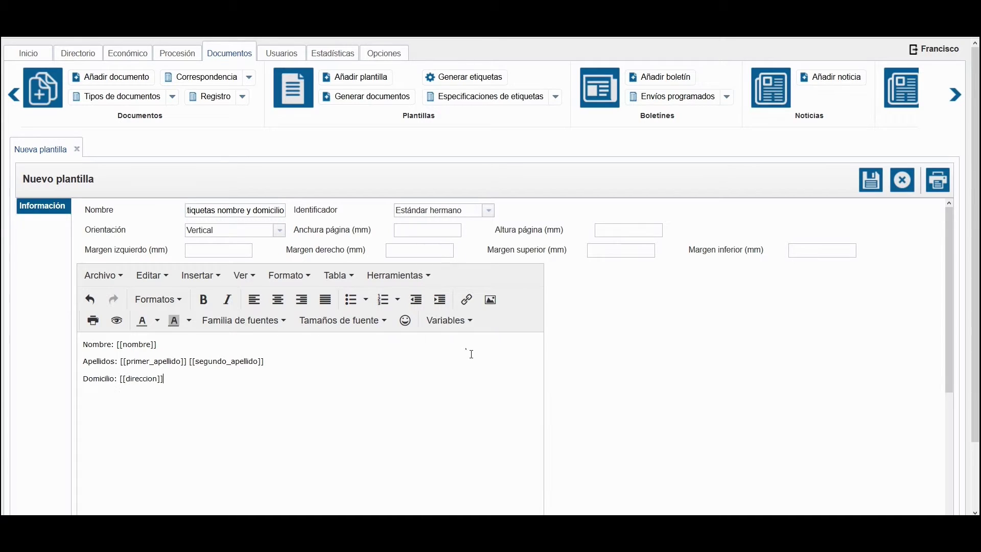
pyautogui.click(460, 322)
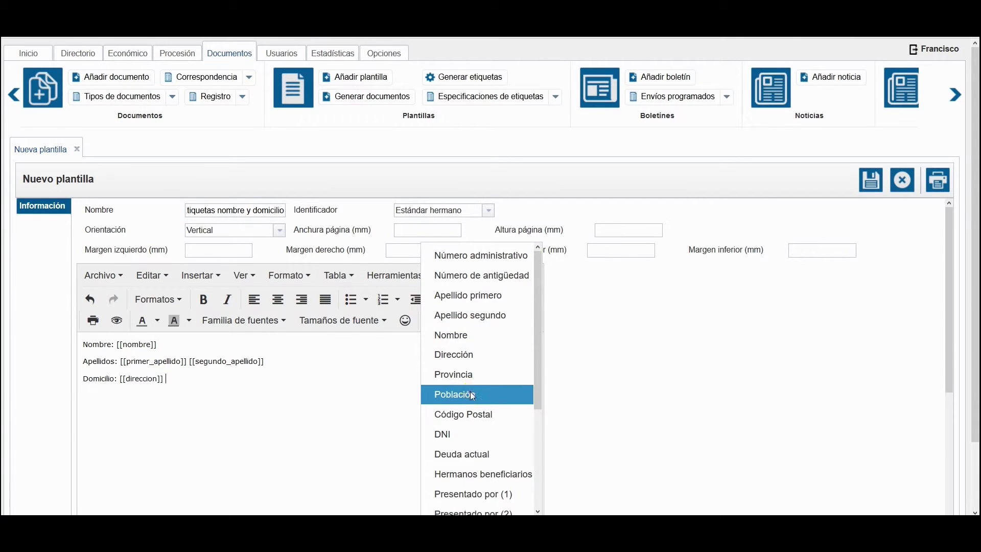
pyautogui.click(471, 392)
pyautogui.click(453, 321)
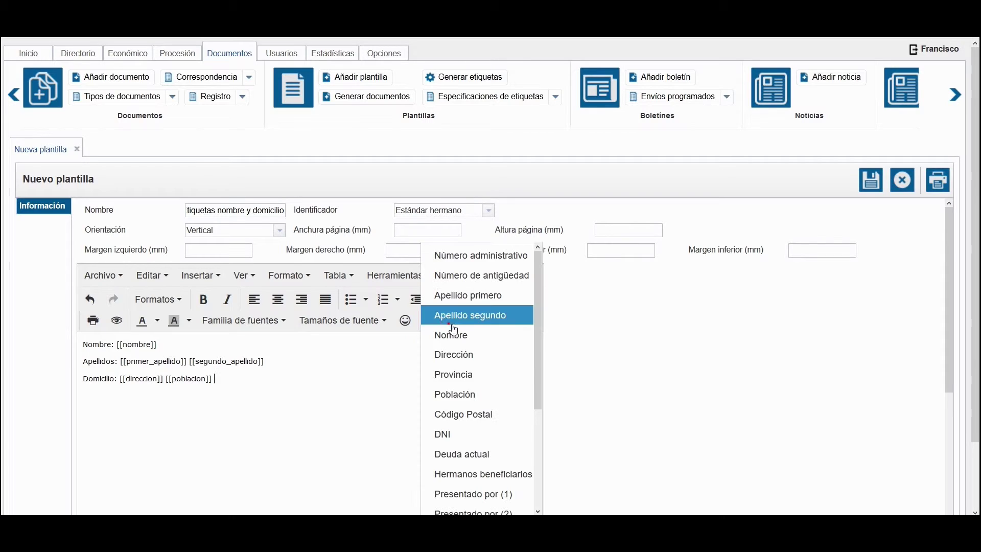
pyautogui.click(473, 378)
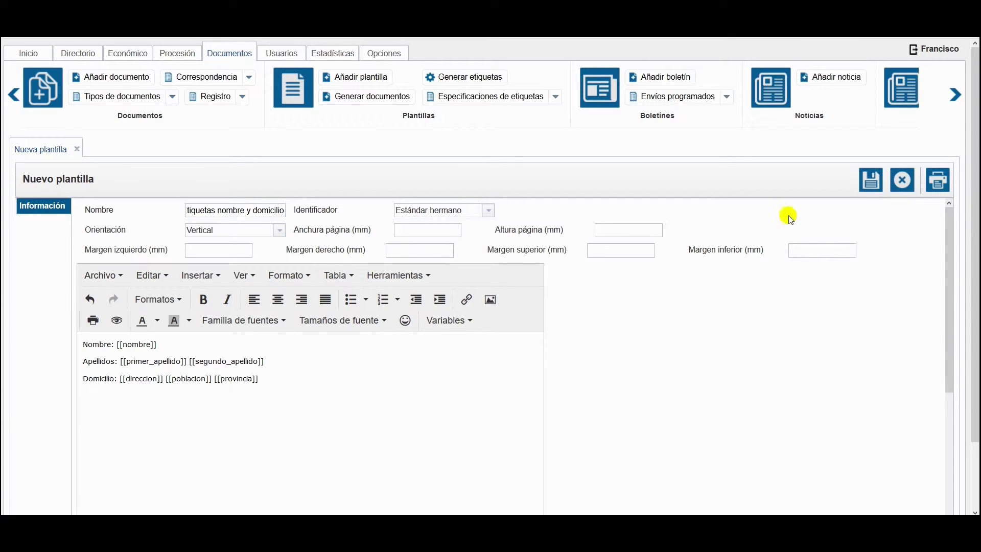
# - Save and close the label template, and open the templates overview
pyautogui.click(874, 189)
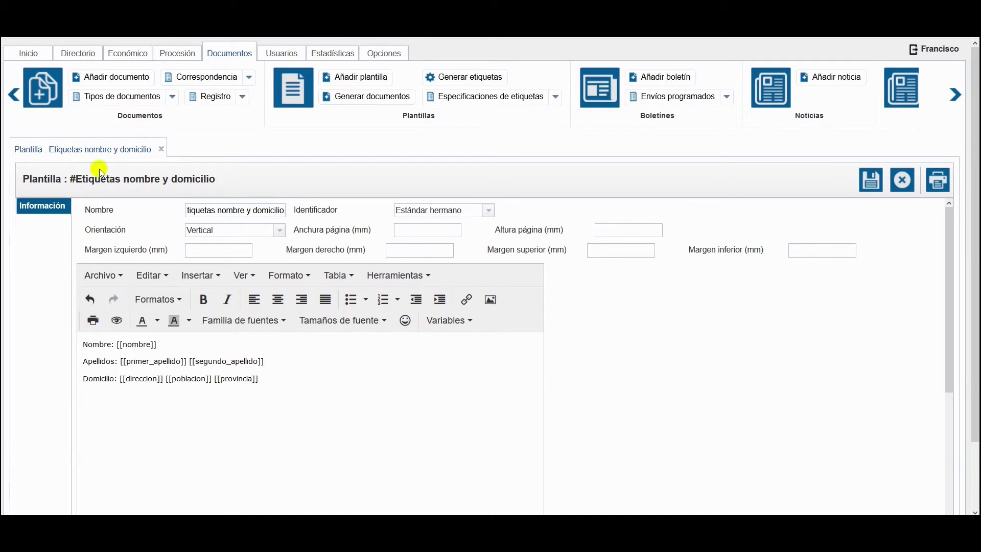
pyautogui.click(161, 149)
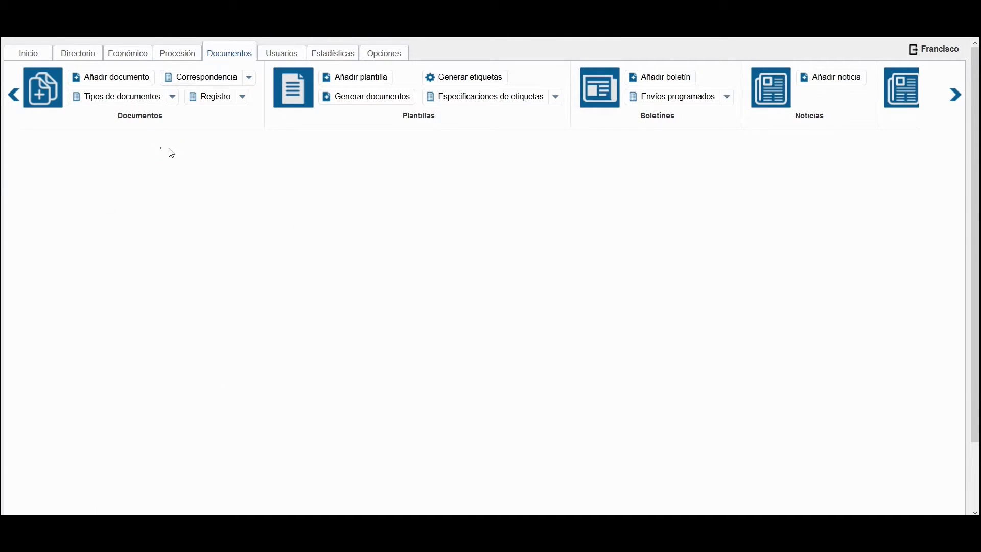
pyautogui.click(308, 93)
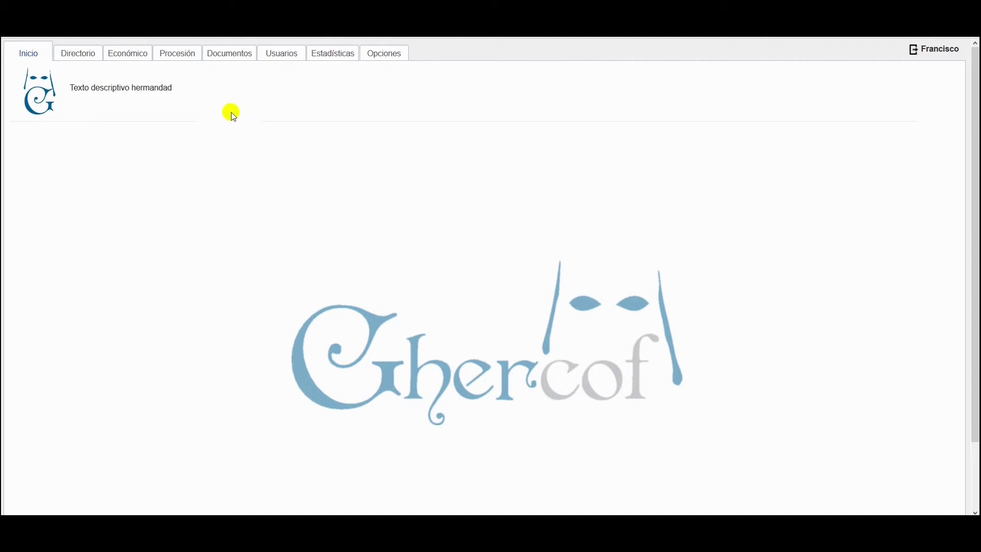
# - Create a new label specification named "Etiqueta 2 columnas y 4 filas"
pyautogui.click(236, 57)
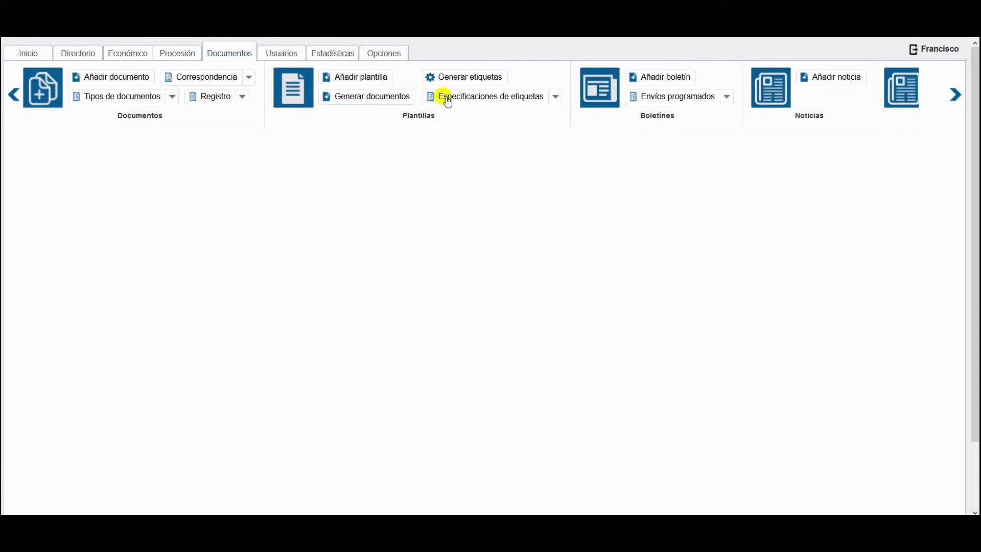
pyautogui.click(558, 97)
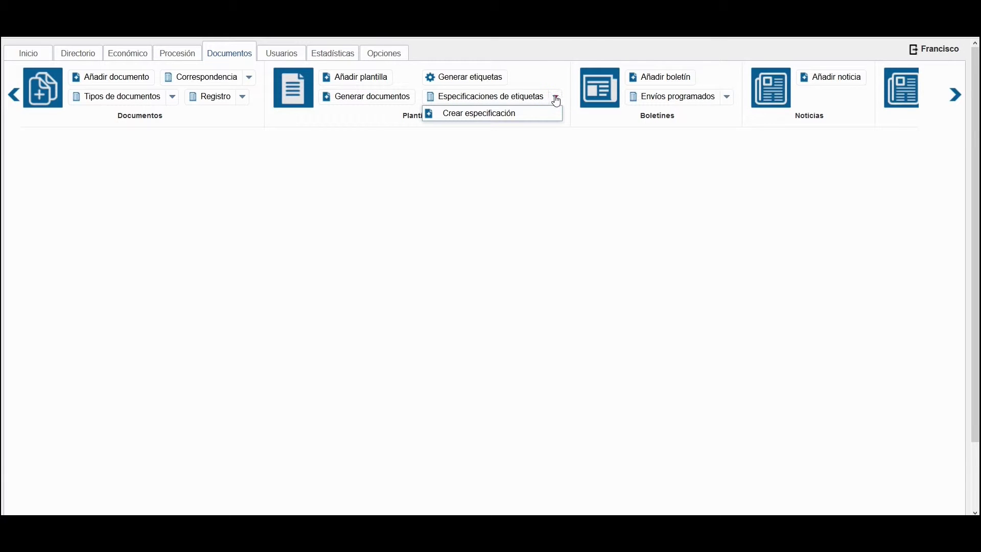
pyautogui.click(530, 118)
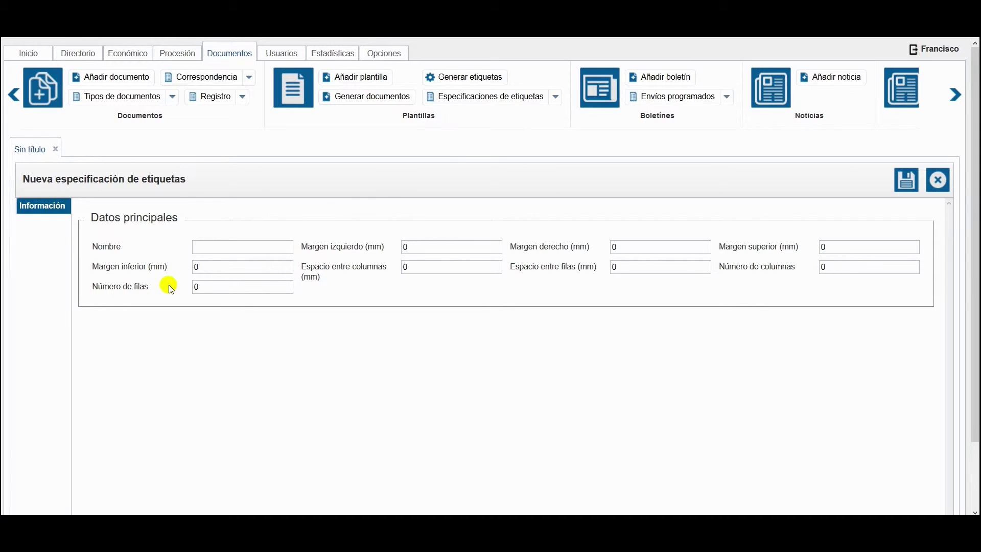
pyautogui.click(248, 249)
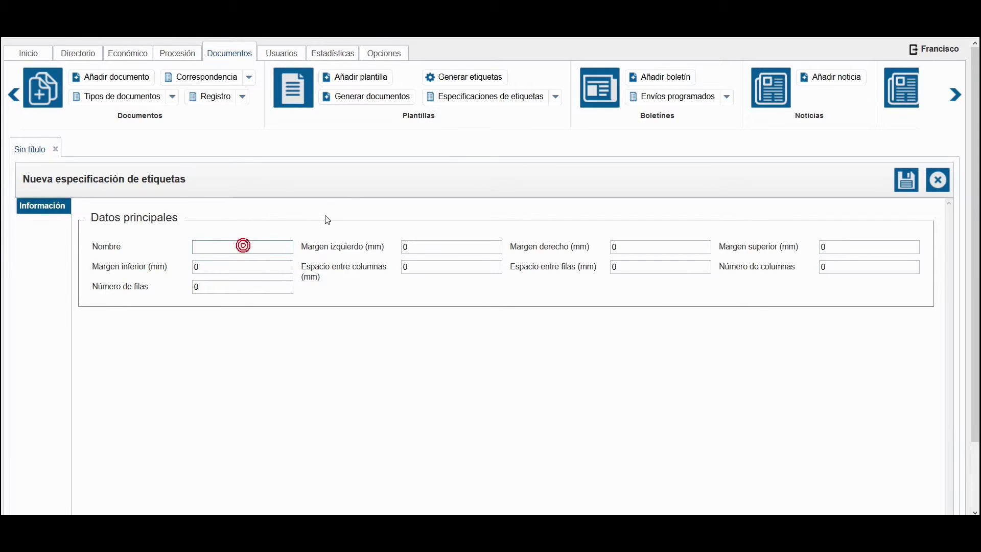
pyautogui.write('Etiqueta 2 column')
pyautogui.write('as')
# - Set the left, right, top and bottom margins of the label specification to 3 mm
pyautogui.click(422, 251)
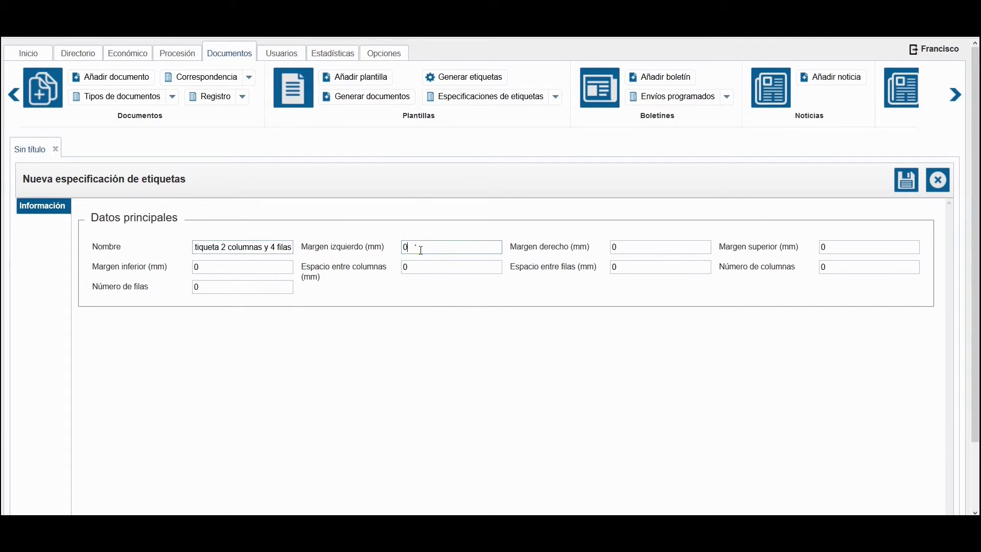
pyautogui.click(430, 266)
pyautogui.press('Tab')
pyautogui.press('Tab')
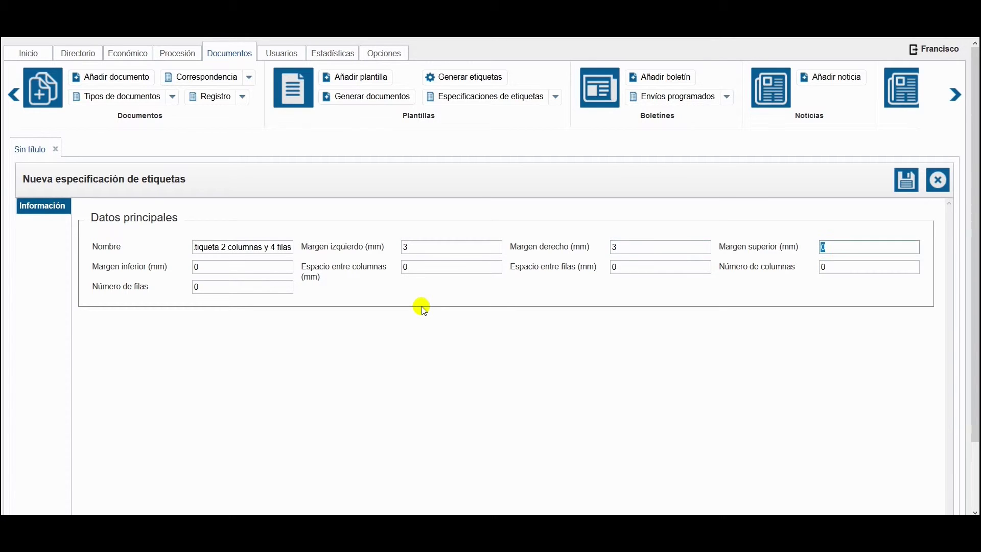
pyautogui.press('Tab')
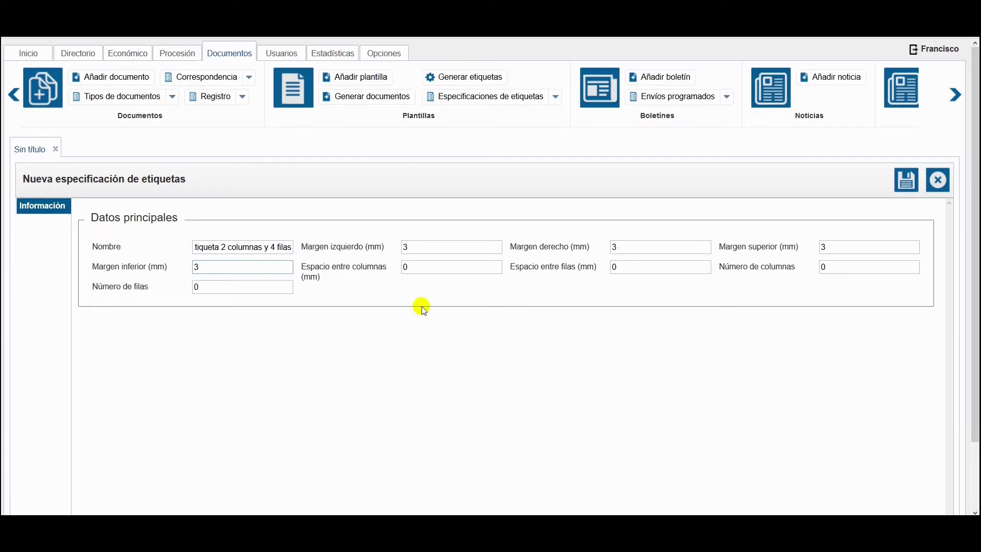
pyautogui.write('3')
# - Set the label specification to 2 columns and 4 rows, and save and close it
pyautogui.press('Tab')
pyautogui.press('Tab')
pyautogui.press('Tab')
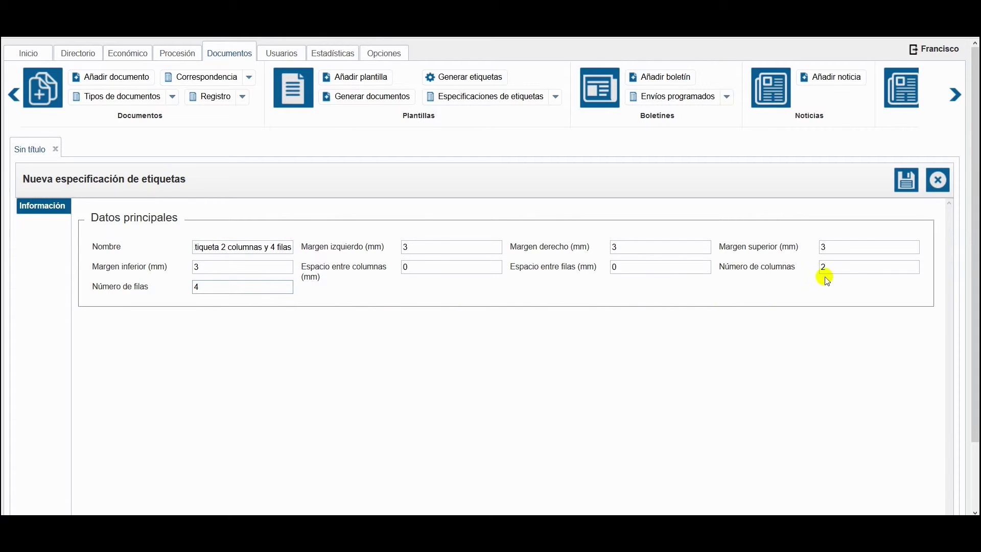
pyautogui.click(912, 188)
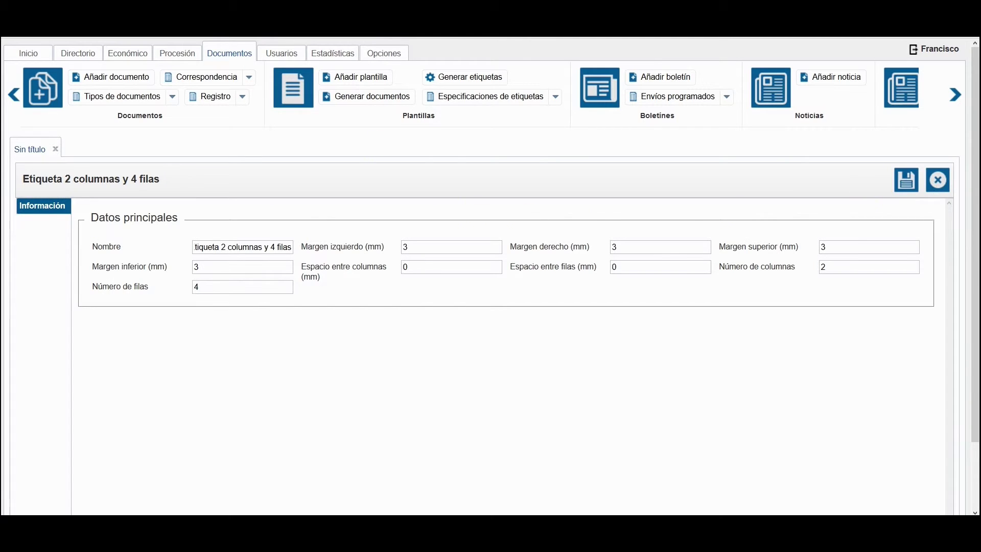
pyautogui.click(56, 149)
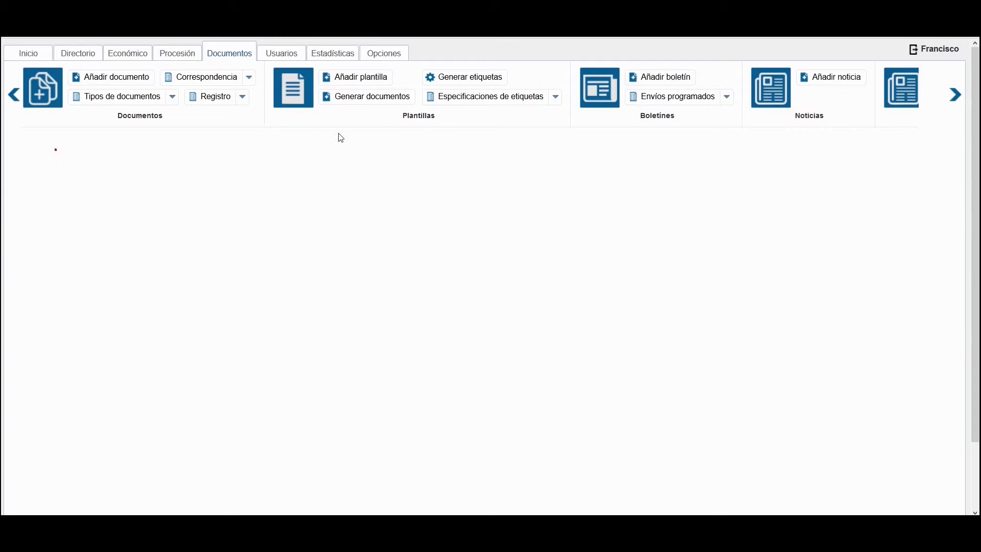
# - Start generating labels with Hermanos as the data source
pyautogui.click(483, 103)
pyautogui.click(488, 78)
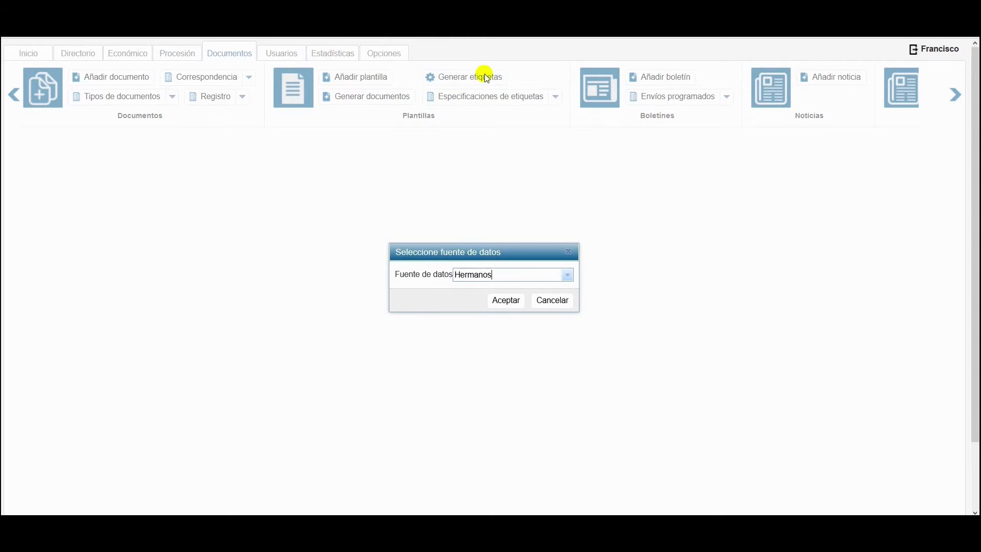
pyautogui.click(570, 277)
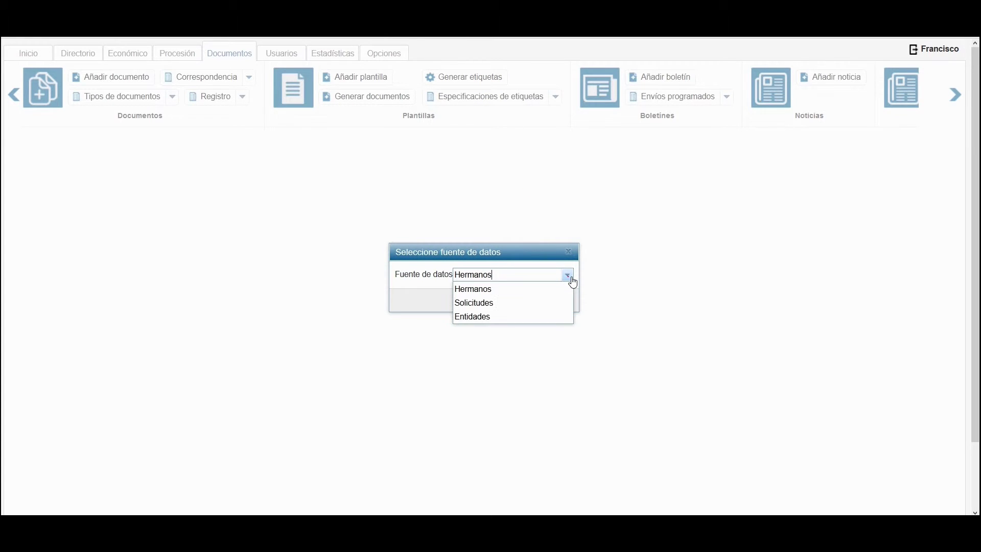
pyautogui.click(480, 293)
pyautogui.click(513, 302)
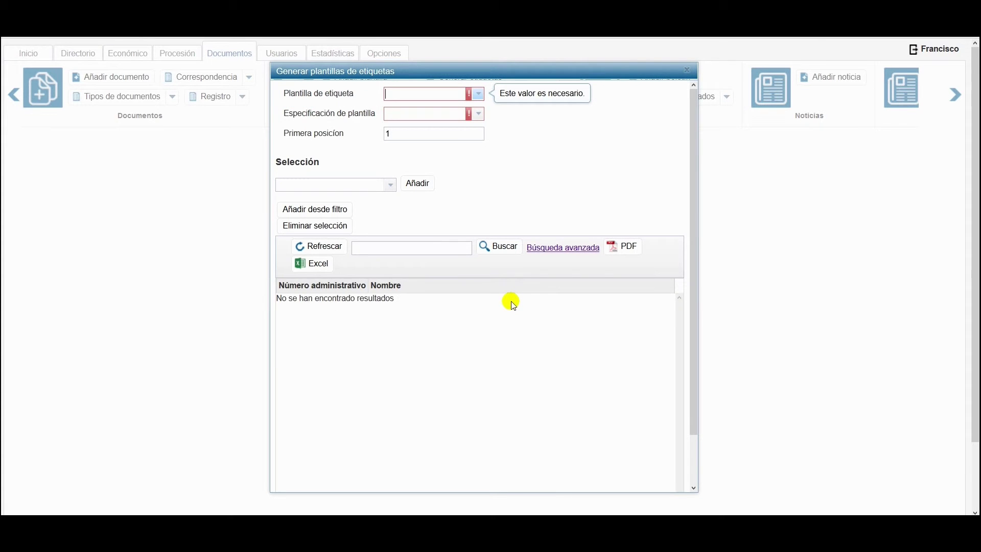
# - Choose the label template "Etiquetas nombre y domicilio" and the specification "Etiqueta 2 columnas y 4 filas"
pyautogui.click(483, 96)
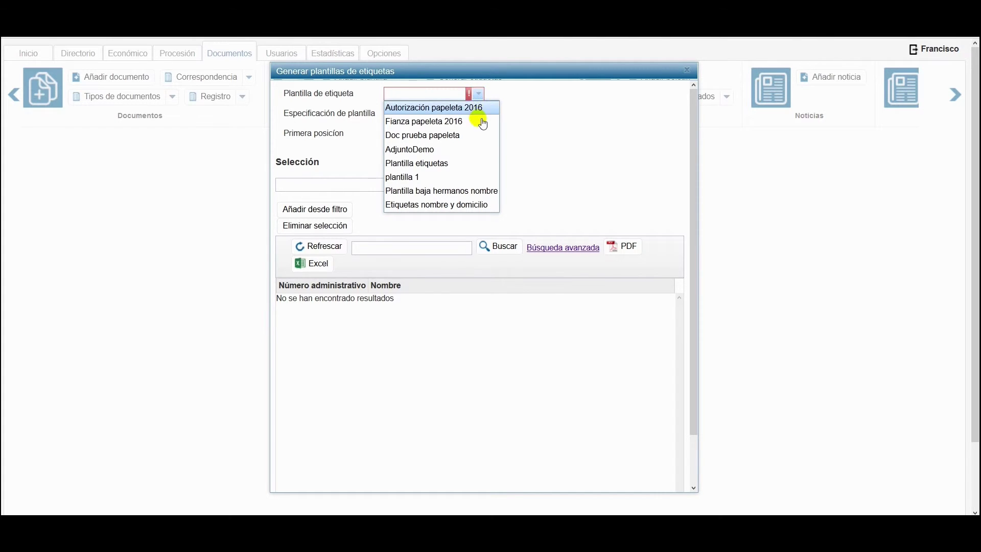
pyautogui.click(473, 205)
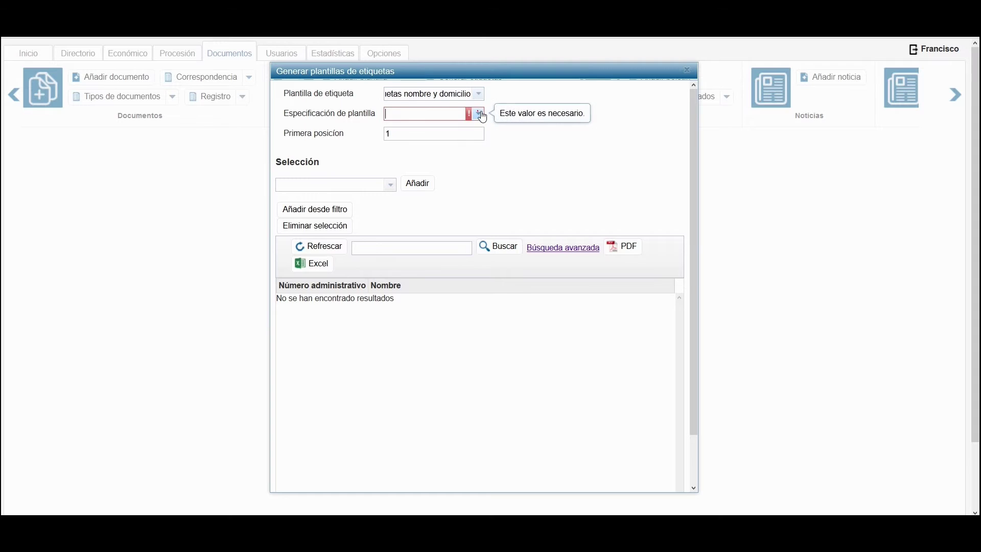
pyautogui.click(480, 114)
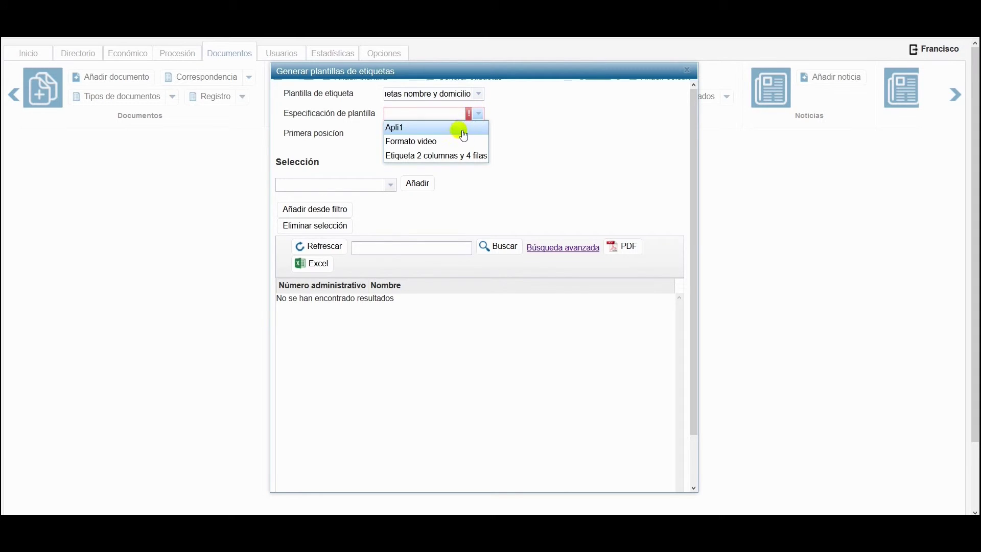
pyautogui.click(460, 156)
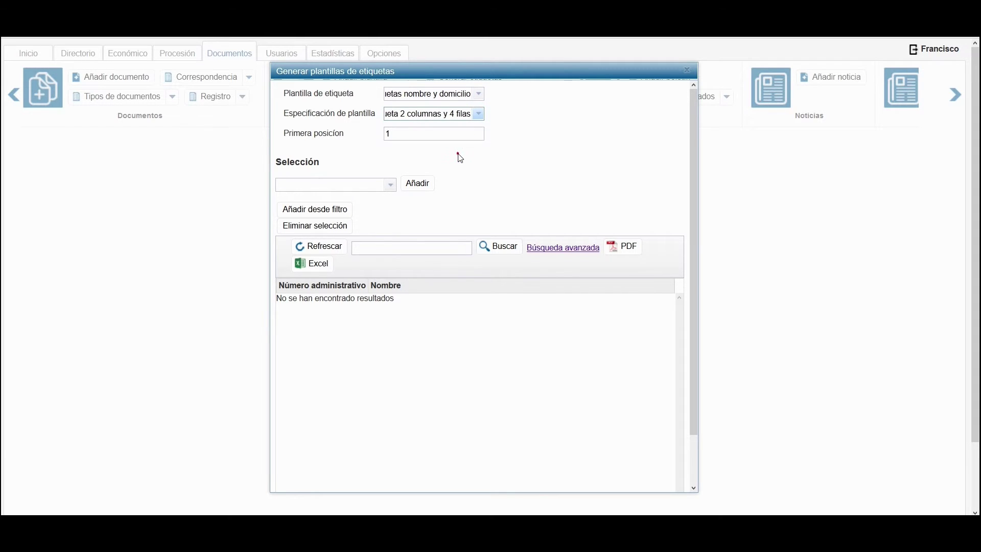
pyautogui.click(401, 136)
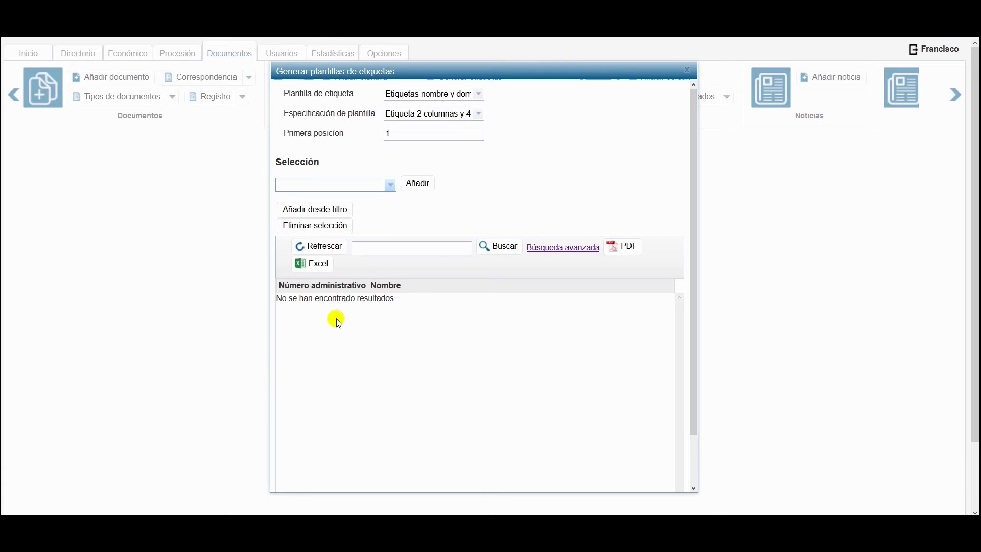
# - Look up a single member by name and add that member to the label selection
pyautogui.click(316, 184)
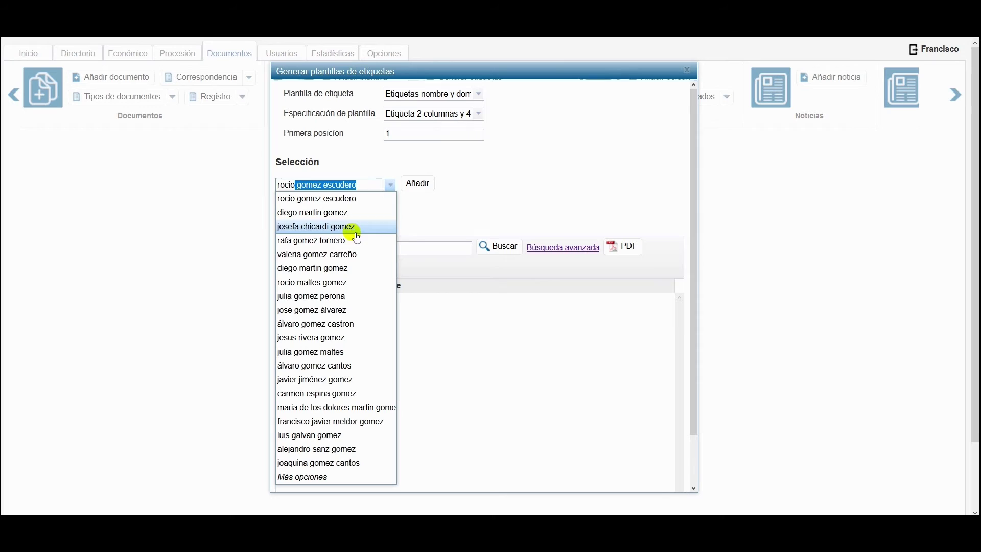
pyautogui.click(307, 354)
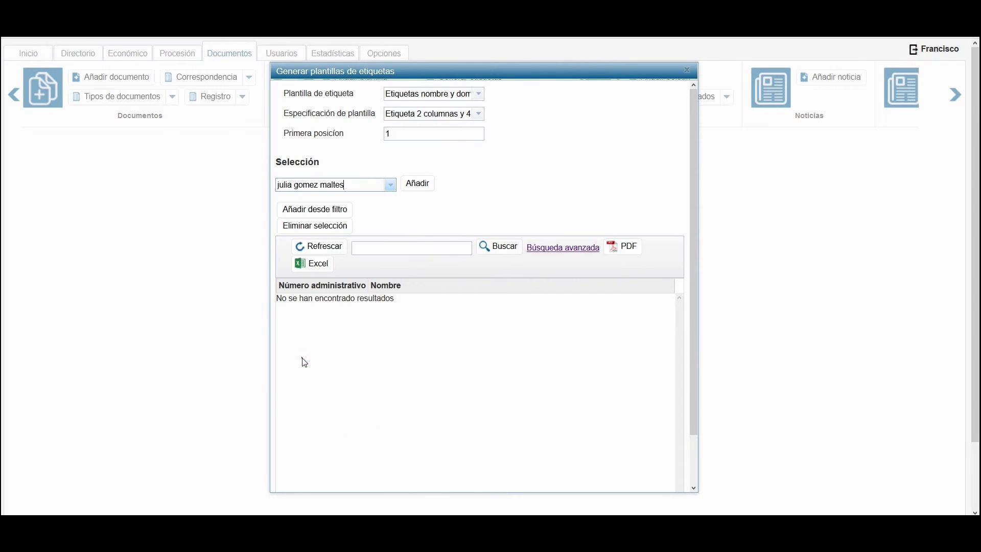
pyautogui.click(425, 186)
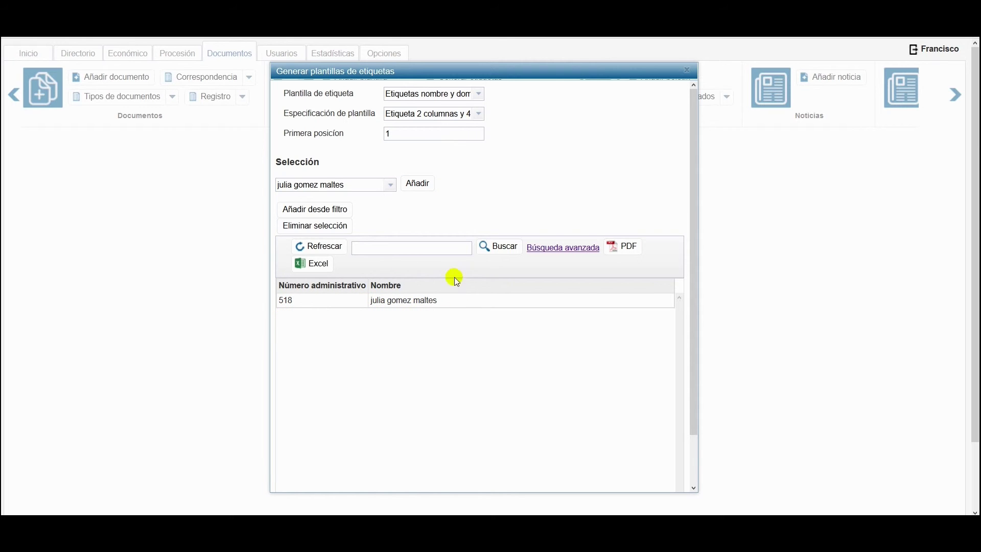
# - Start adding members from a filter with an advanced search condition of Nombre Igual to the wanted first name
pyautogui.click(306, 210)
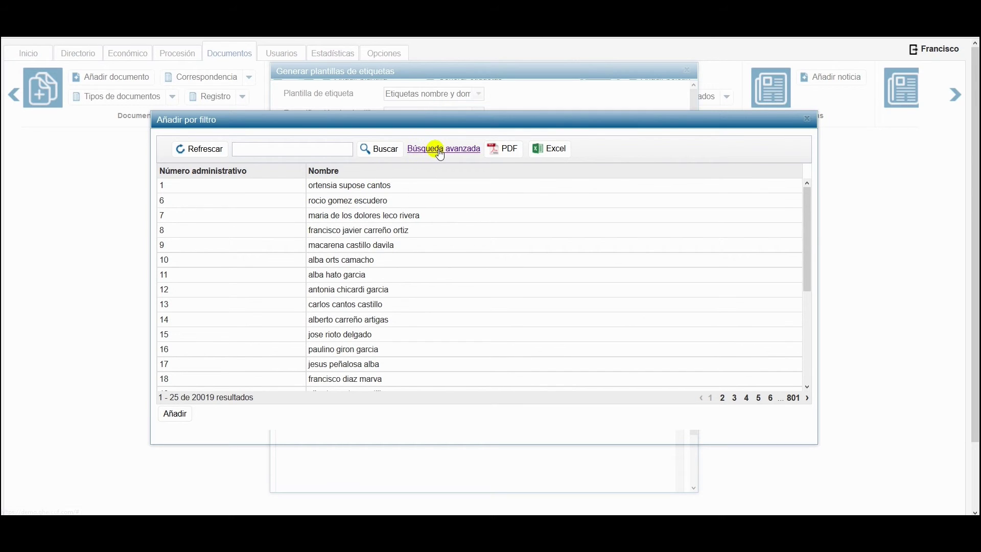
pyautogui.click(431, 153)
pyautogui.click(441, 149)
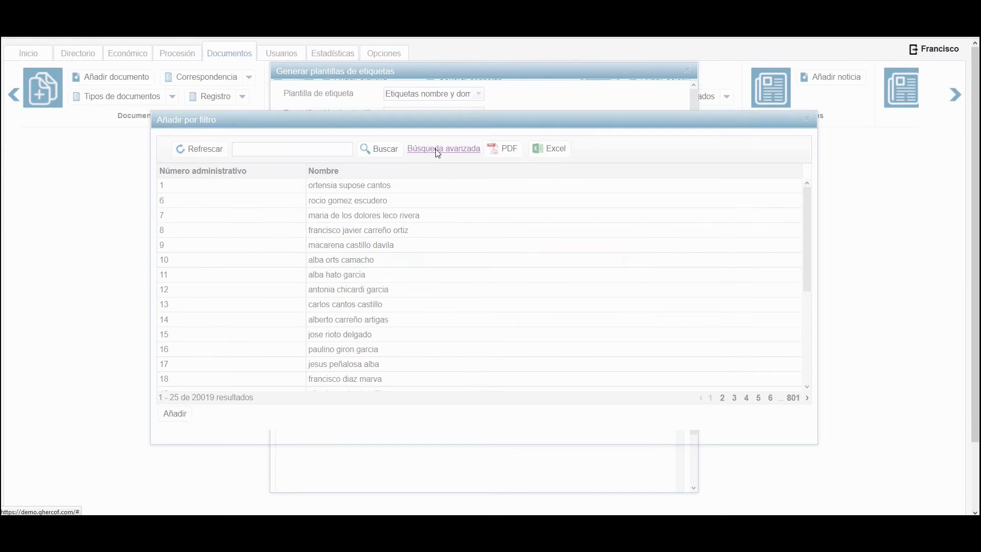
pyautogui.click(378, 287)
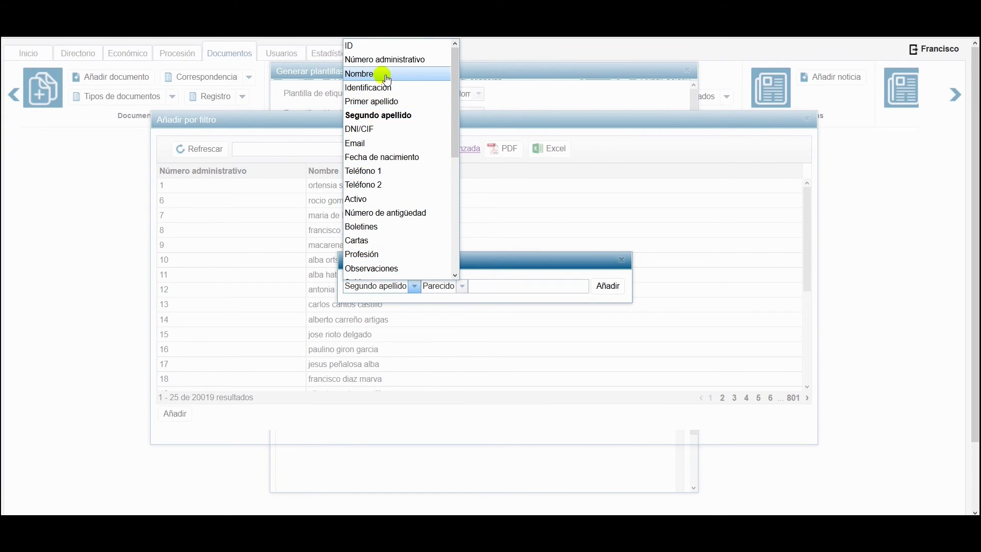
pyautogui.click(376, 74)
pyautogui.click(409, 292)
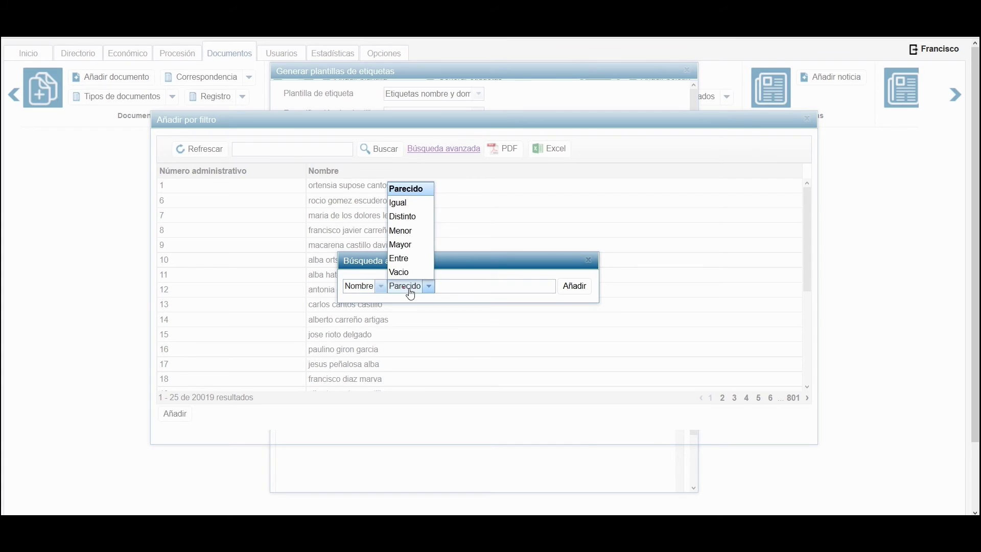
pyautogui.click(413, 210)
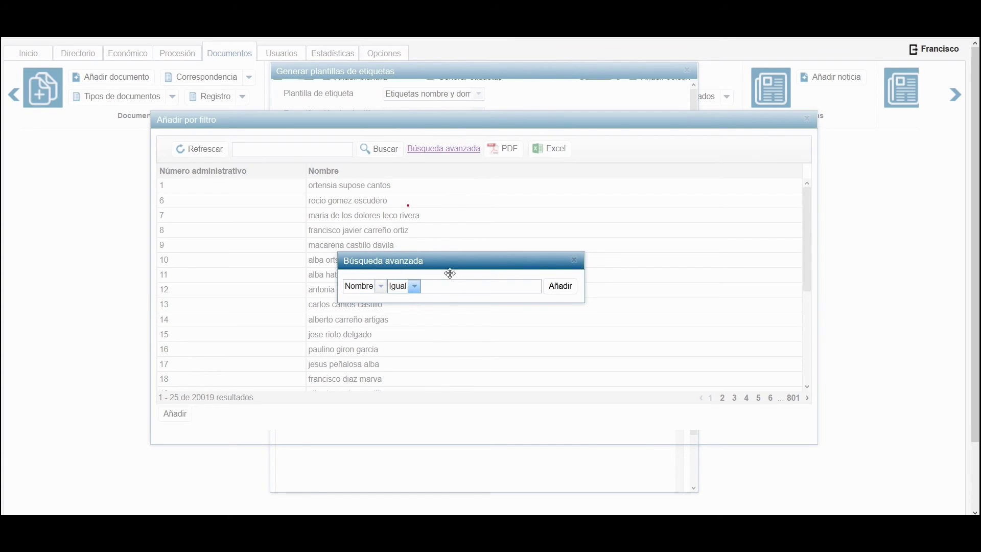
pyautogui.click(449, 286)
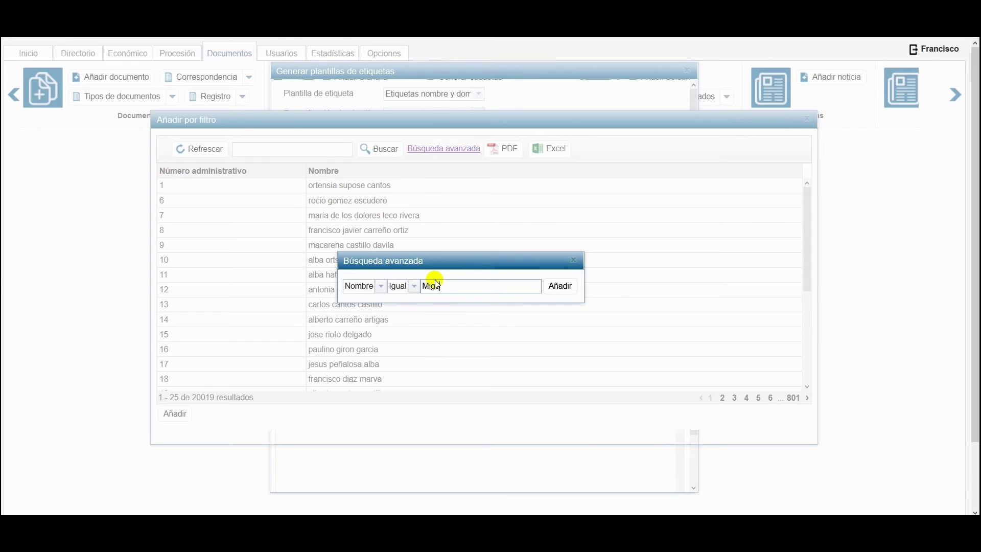
pyautogui.write('Miguel')
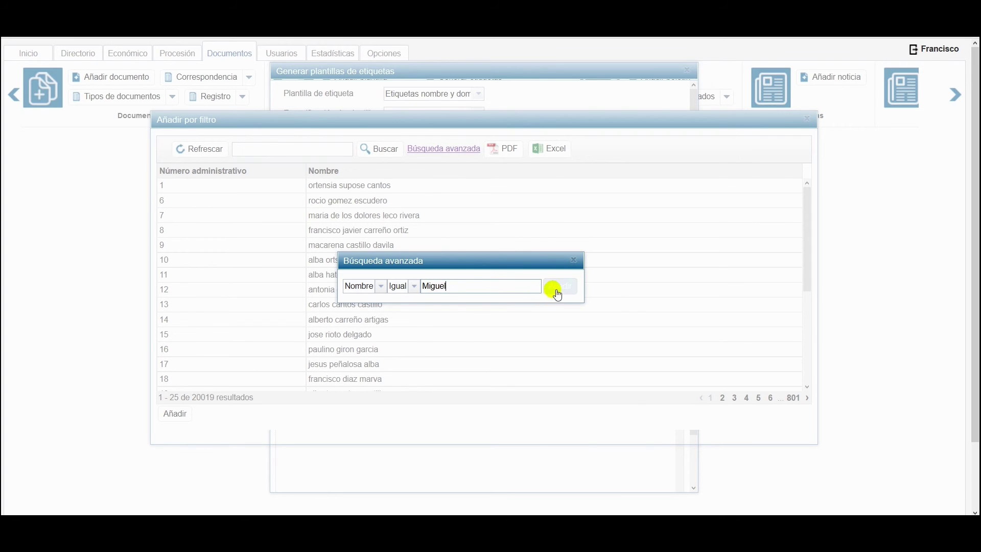
pyautogui.click(560, 286)
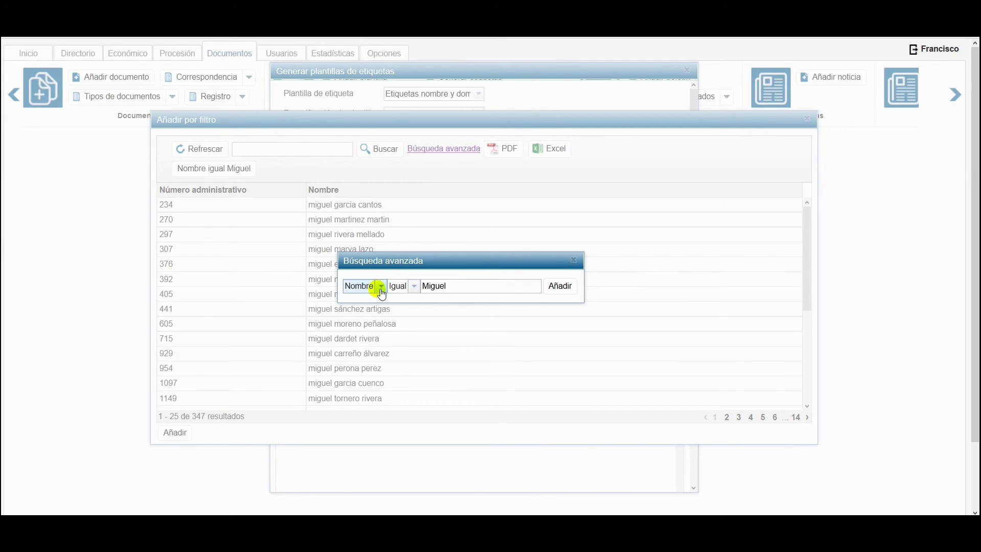
# - Add a second condition of Primer apellido Igual to the wanted surname, and add the filtered members to the label selection
pyautogui.click(375, 286)
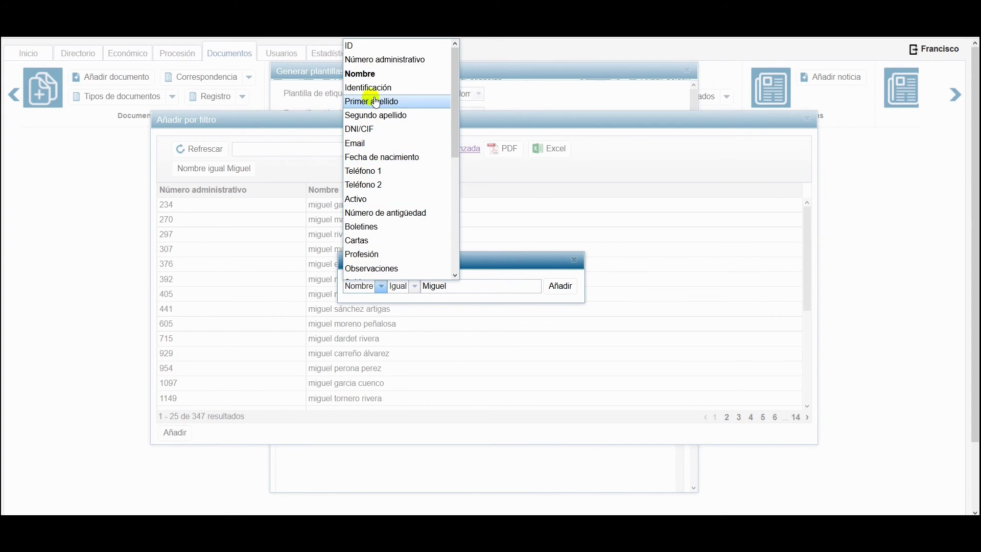
pyautogui.click(375, 102)
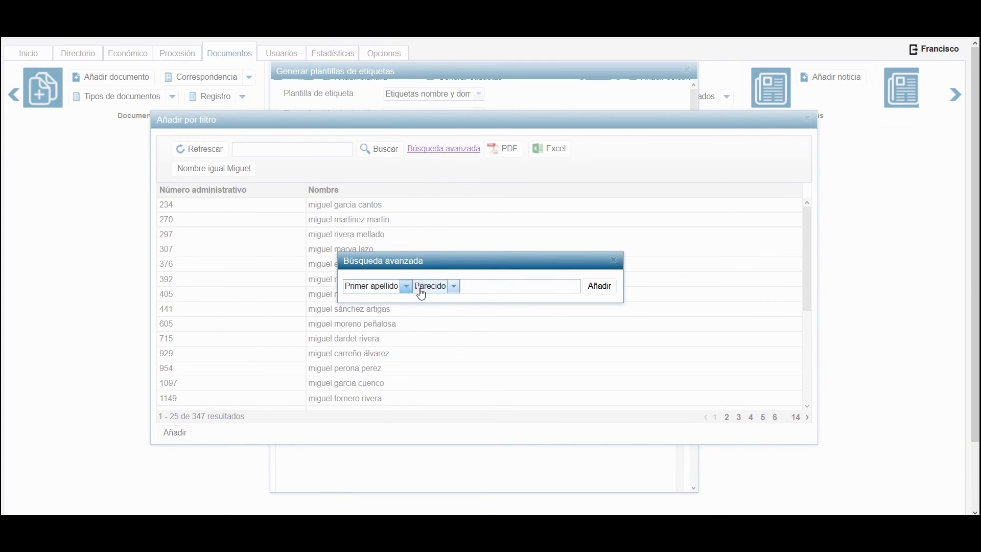
pyautogui.click(453, 286)
pyautogui.click(434, 203)
pyautogui.click(468, 286)
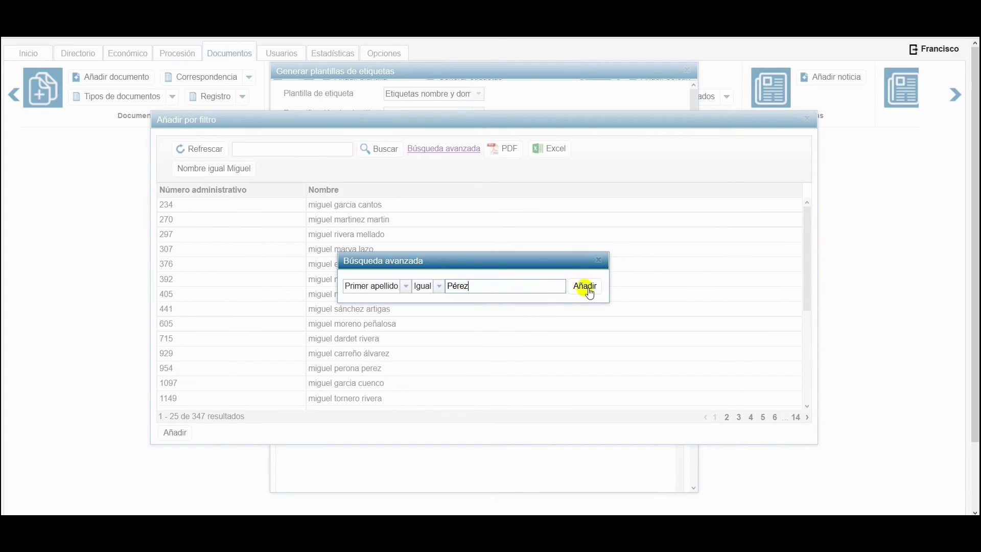
pyautogui.click(587, 295)
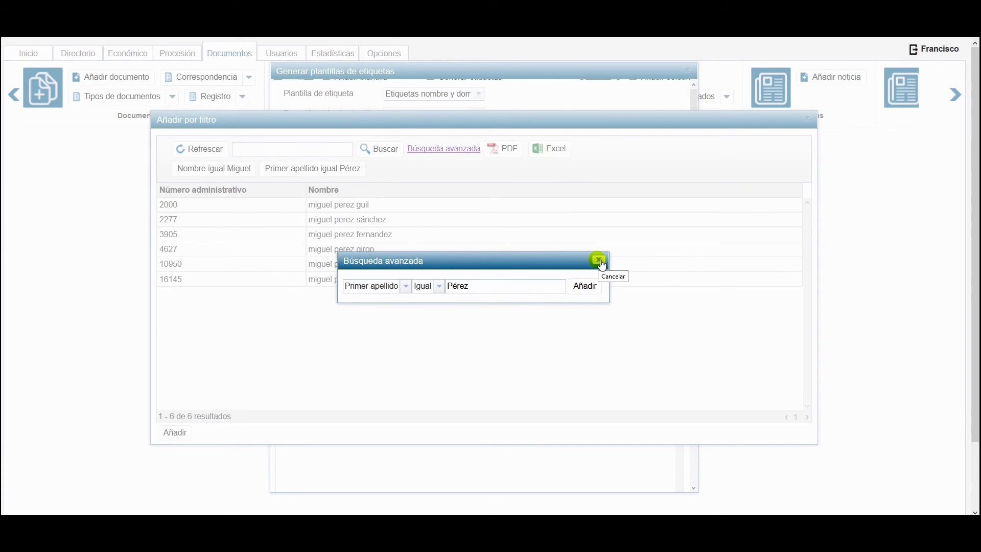
pyautogui.click(599, 260)
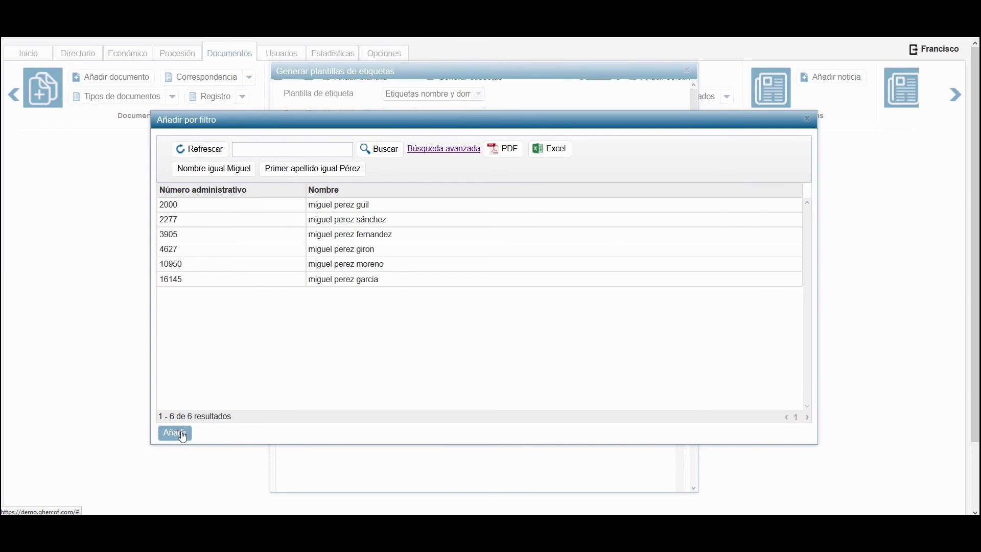
pyautogui.click(176, 433)
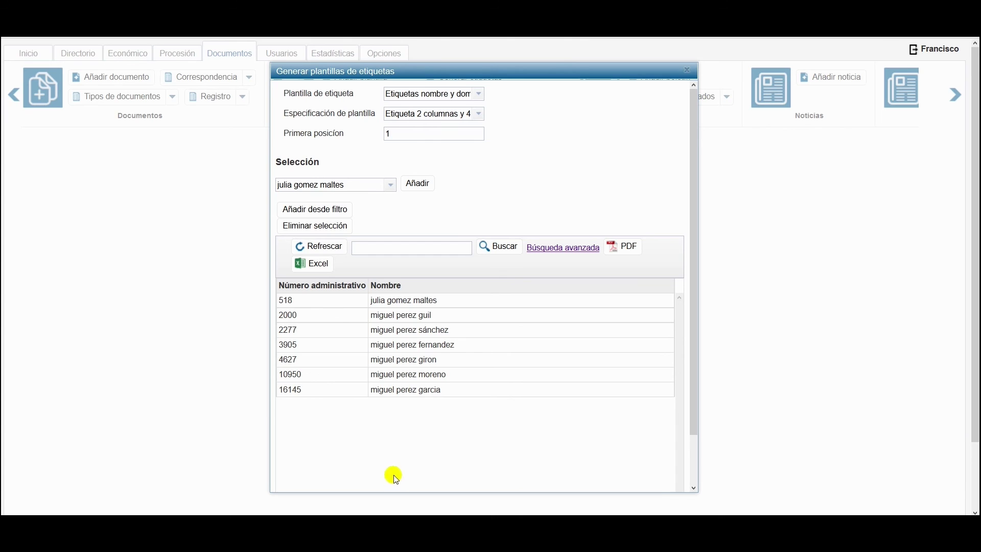
# - Generate the labels for the selected members and look through the resulting label sheet
pyautogui.moveTo(695, 426); pyautogui.dragTo(698, 485)
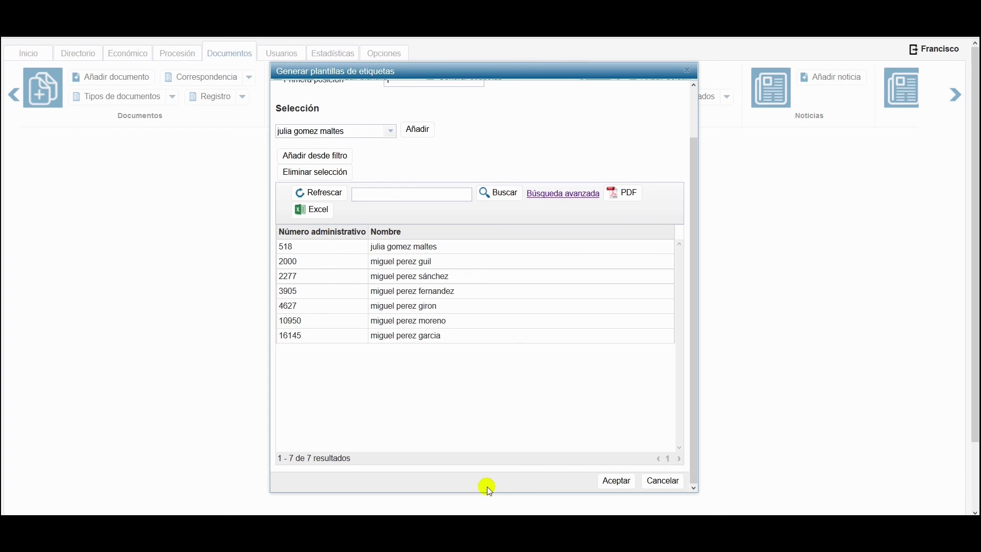
pyautogui.click(616, 482)
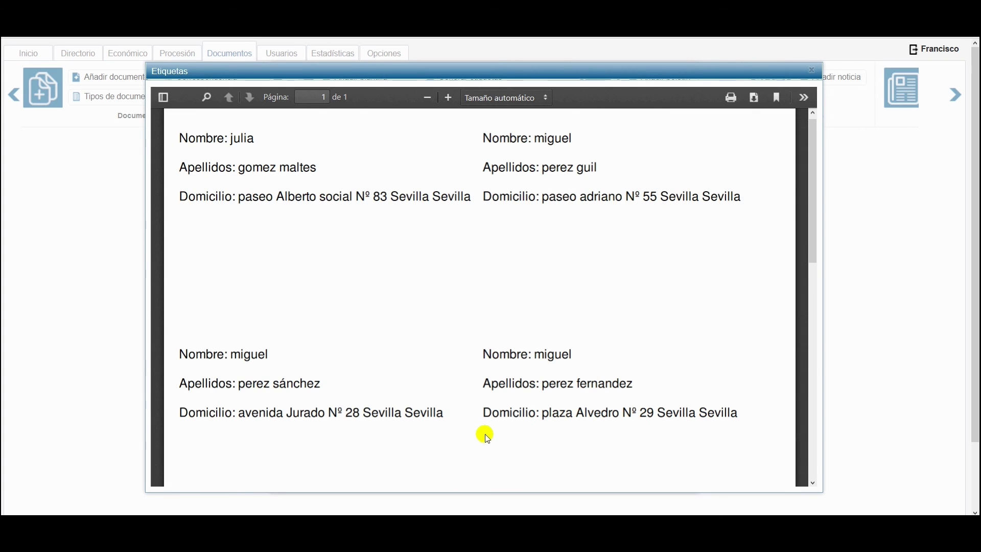
pyautogui.scroll(-3, 467, 420)
pyautogui.scroll(-5, 471, 418)
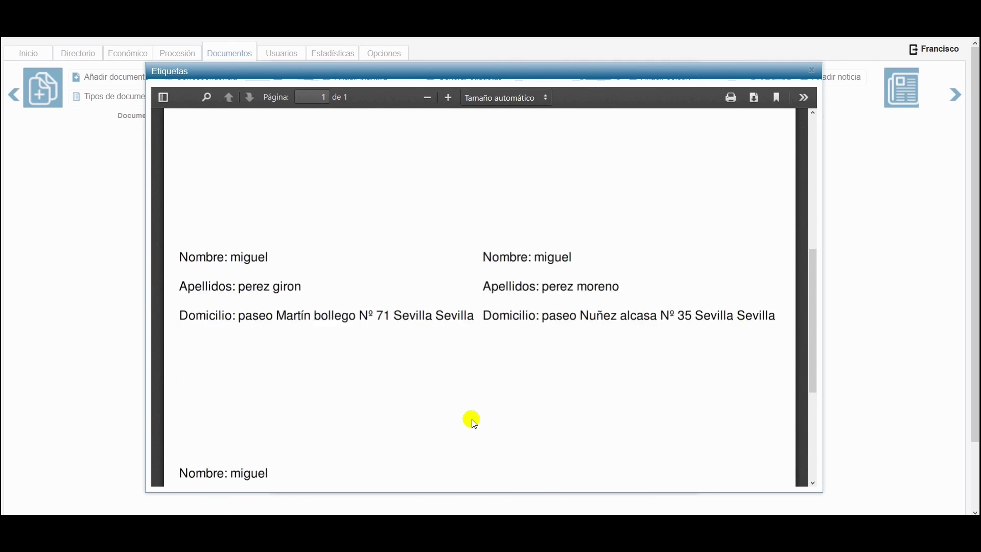
pyautogui.scroll(5, 469, 420)
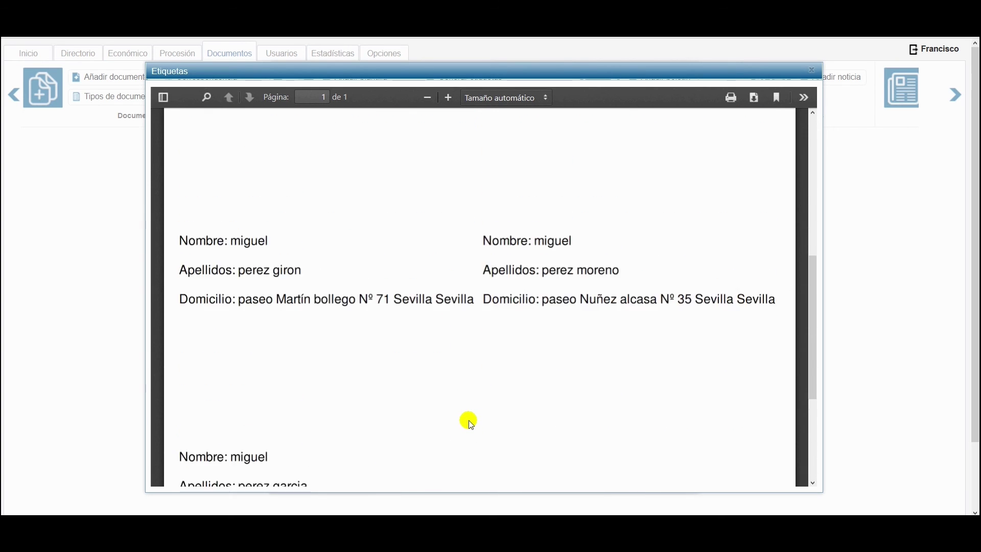